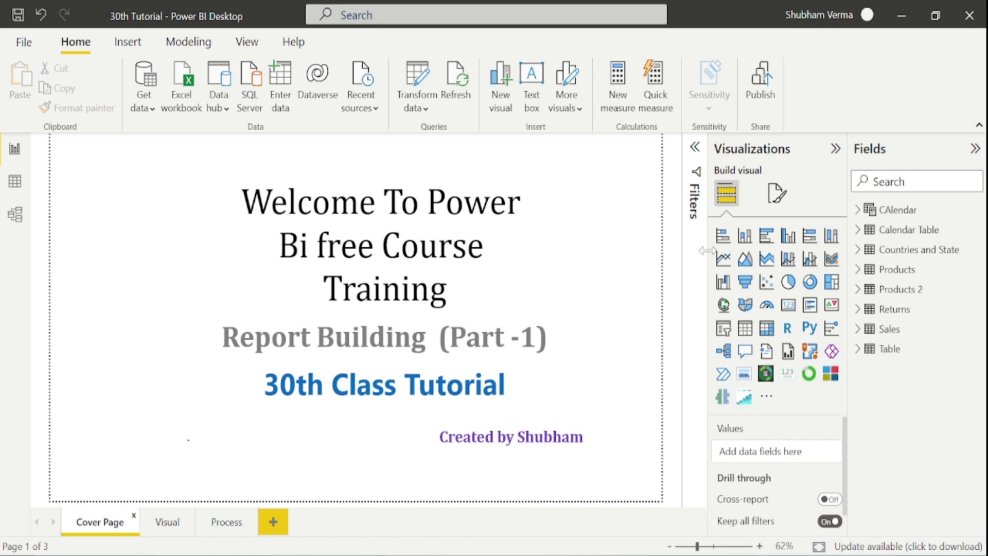
Go to the Process page, select the 'Building Report' text, then deselect it
left_click(232, 525)
left_click_drag(296, 360, 93, 341)
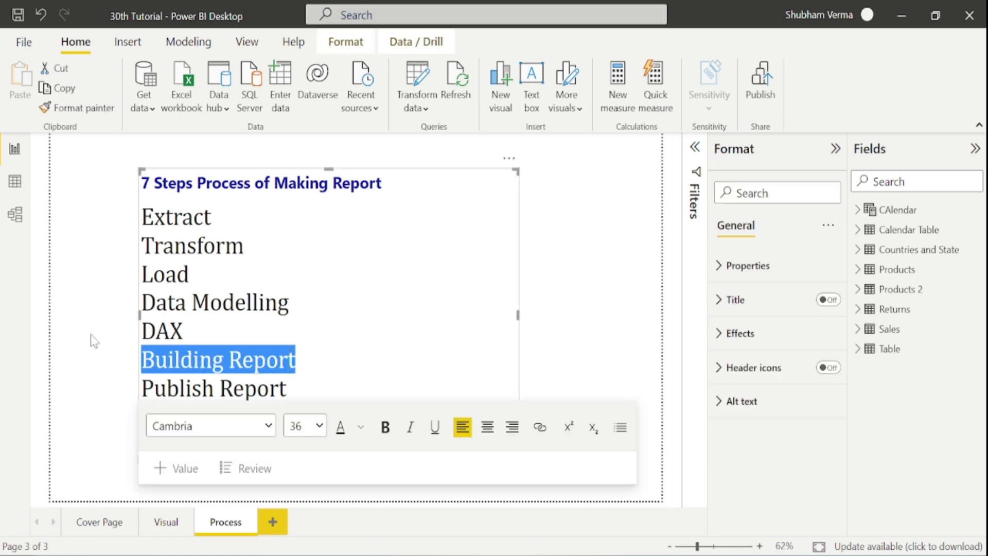
left_click(94, 341)
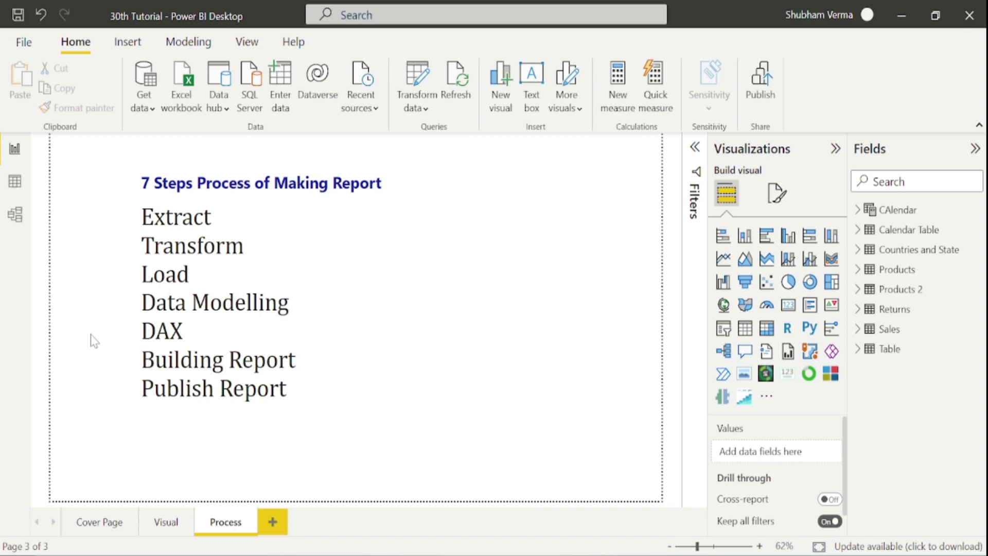
Return to the Cover Page, preview the Get data sources, and switch briefly to Power Query Editor
left_click(95, 525)
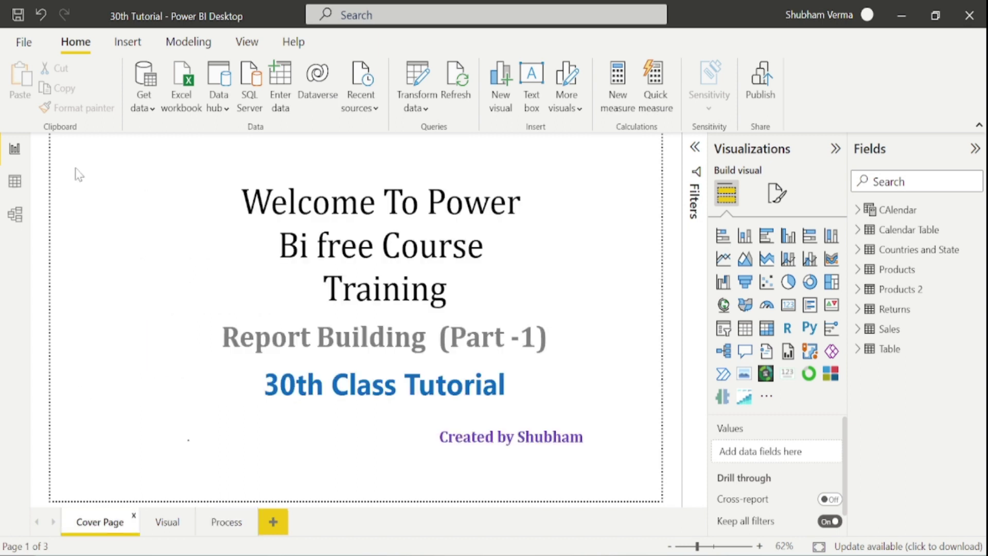
left_click(147, 106)
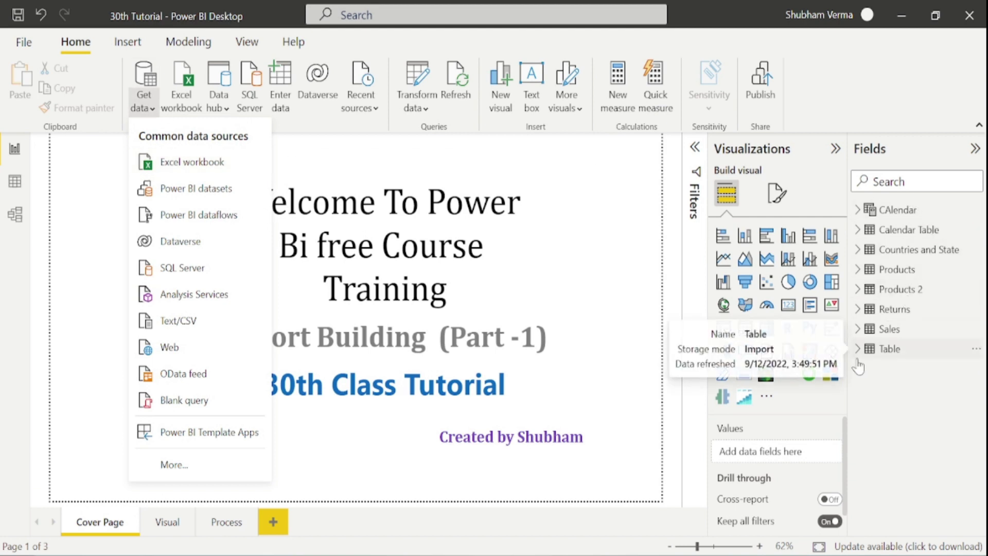
left_click(602, 506)
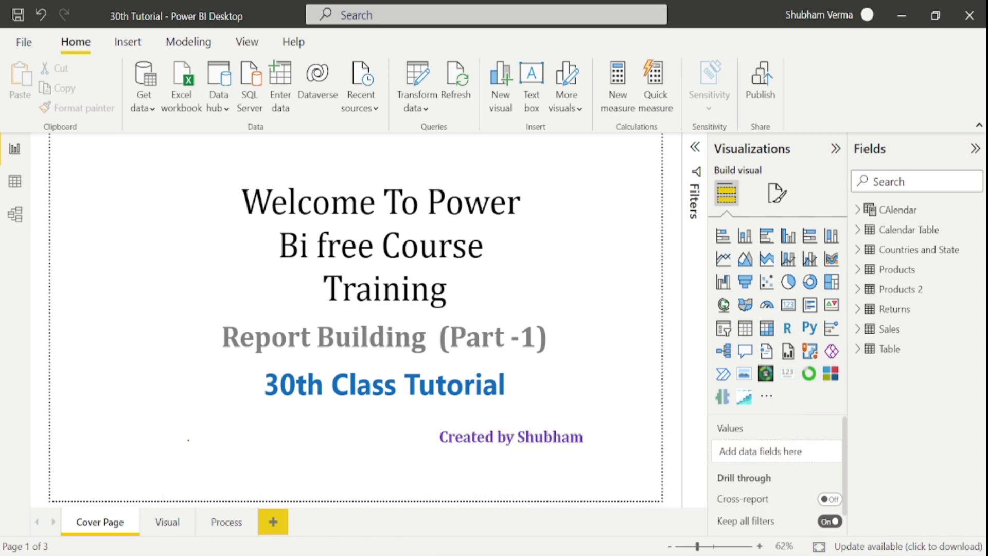
left_click(680, 506)
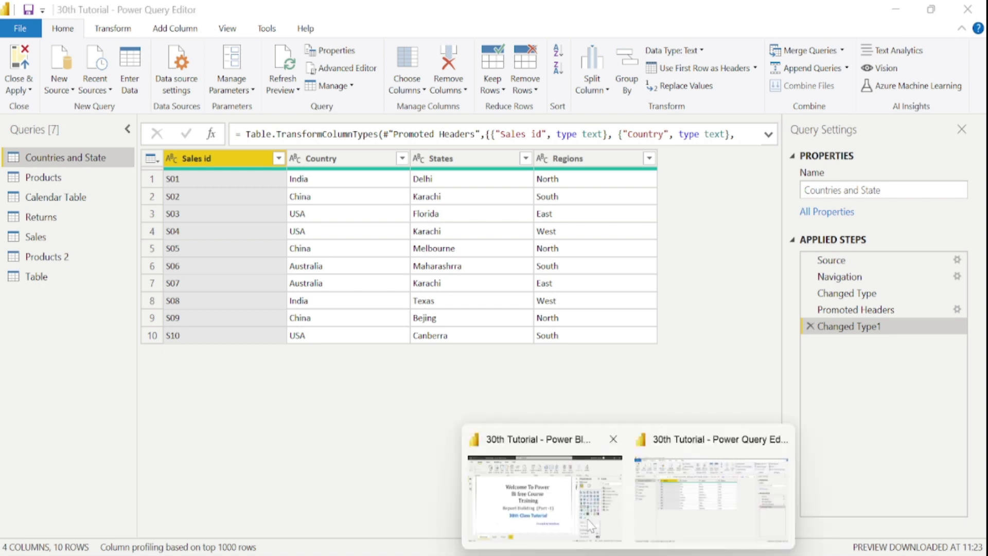
left_click(589, 524)
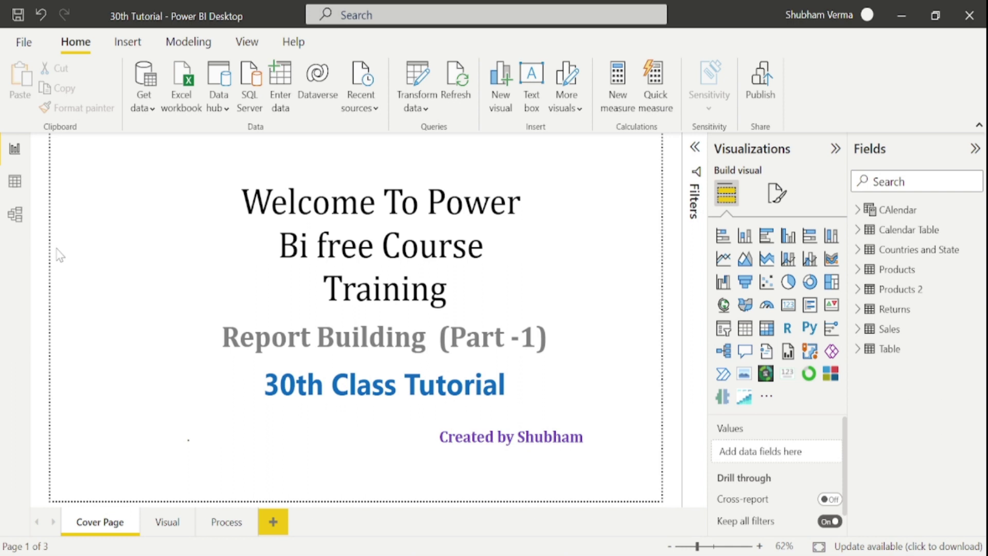
View the model diagram of the tables, then return to Report view
left_click(16, 214)
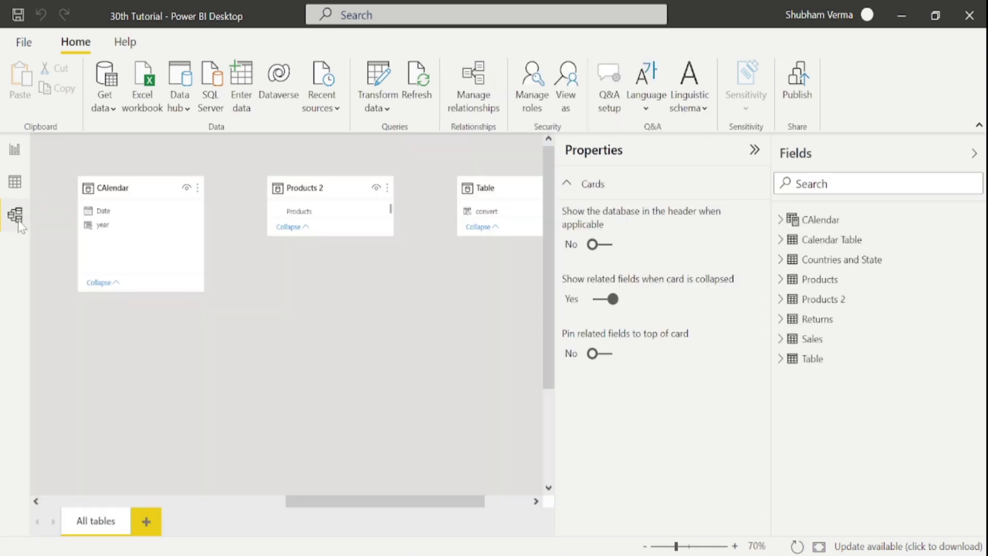
left_click_drag(324, 503, 92, 494)
left_click(20, 152)
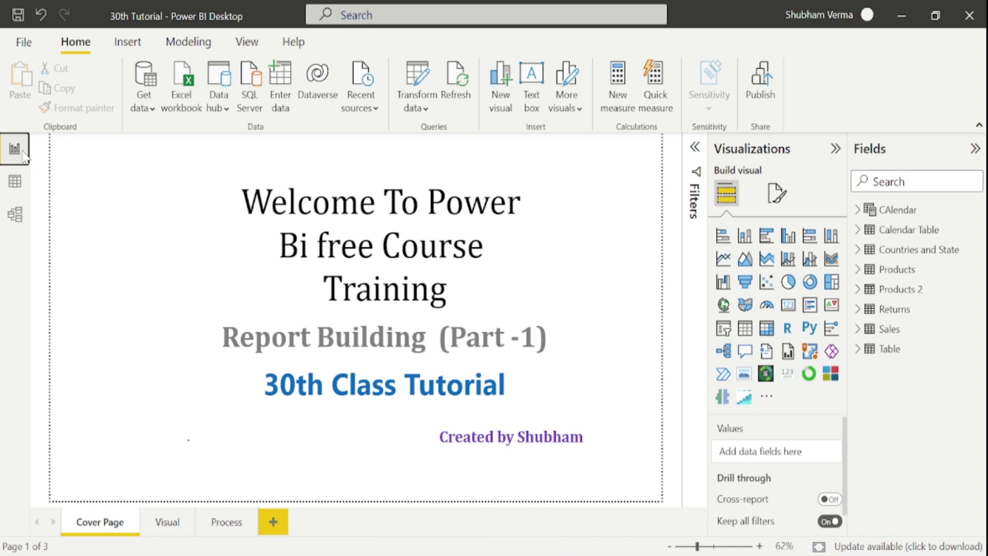
Expand the CAlendar and Calendar Table fields, then select and deselect the Extract-to-DAX lines
left_click(862, 211)
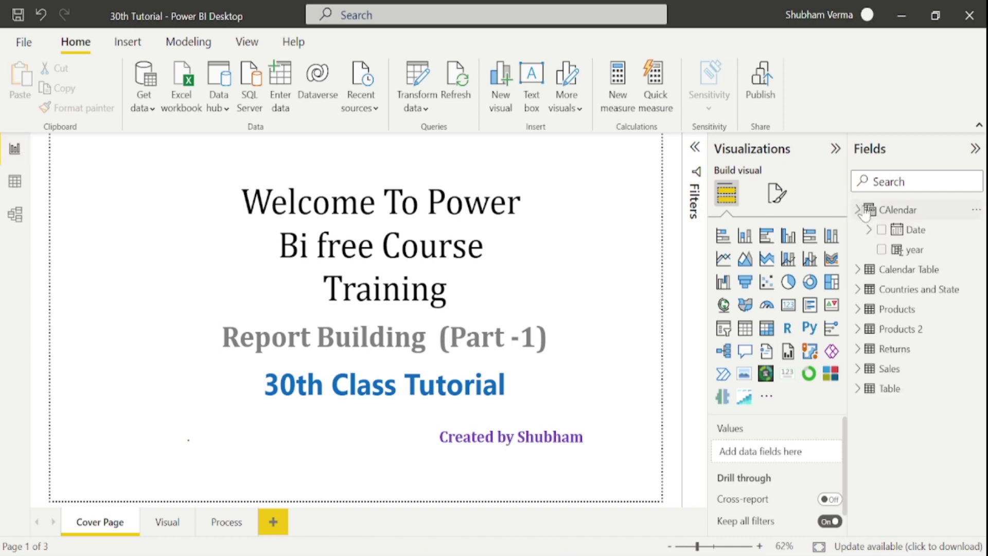
left_click(858, 270)
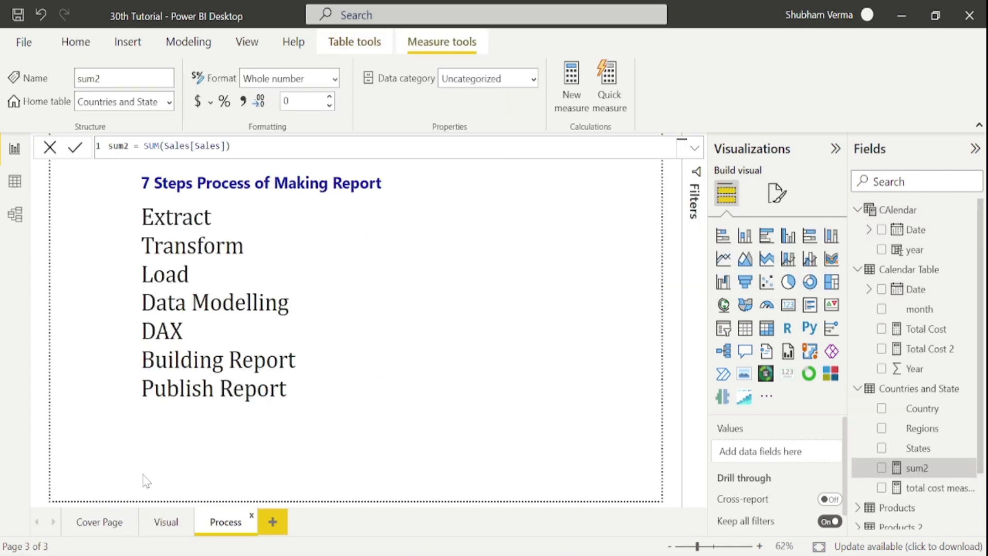
left_click_drag(183, 332, 140, 225)
left_click(216, 536)
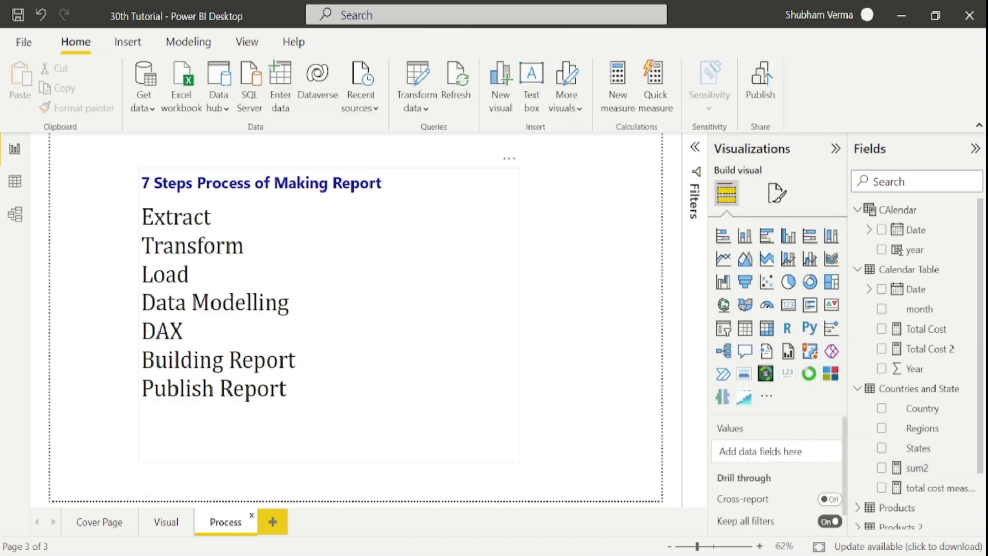
left_click(100, 524)
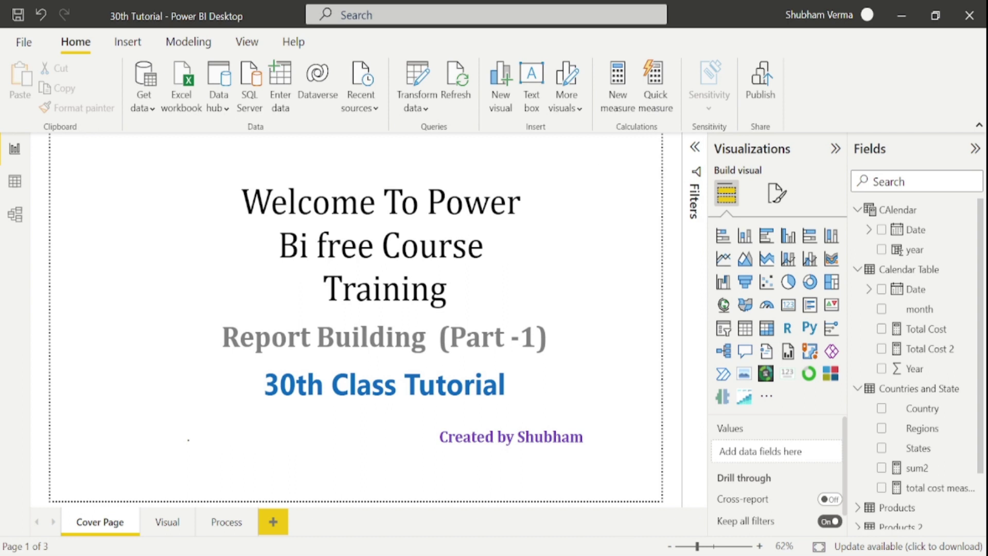
mouse_move(625, 552)
left_click(660, 539)
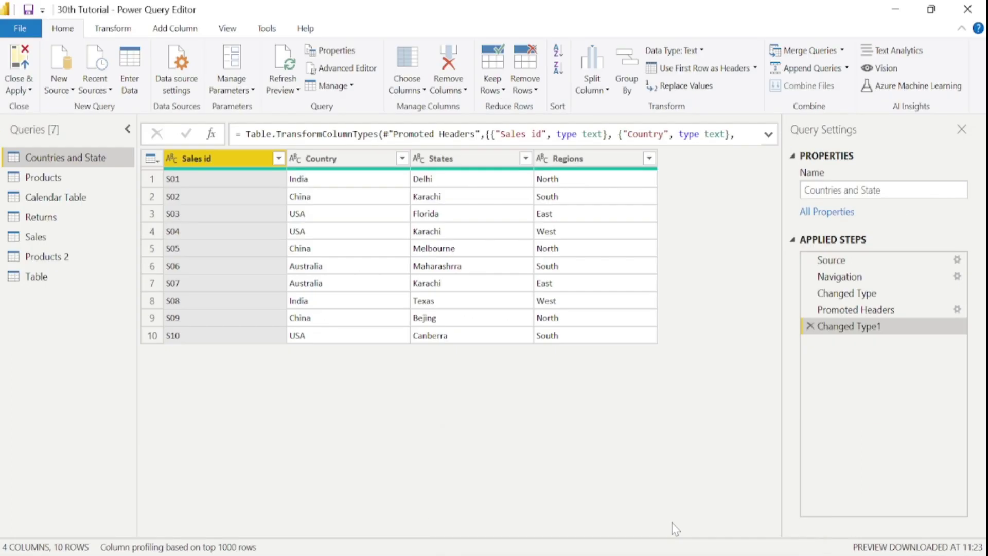
left_click(540, 507)
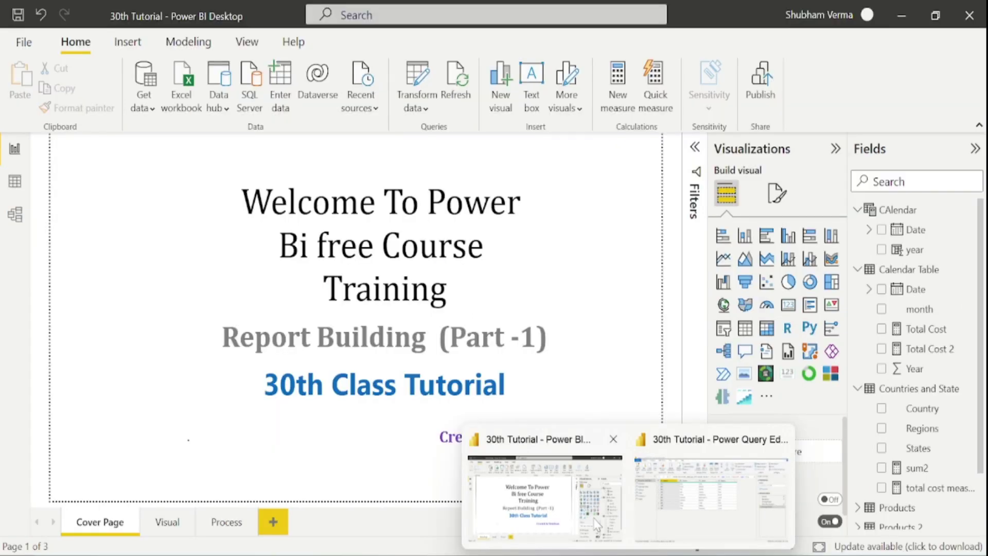
left_click(416, 103)
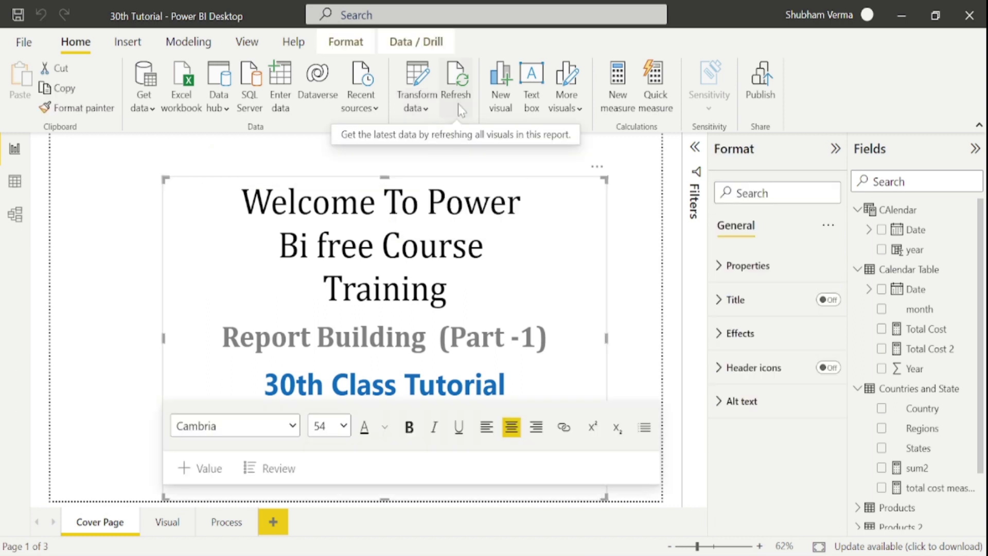
left_click(147, 174)
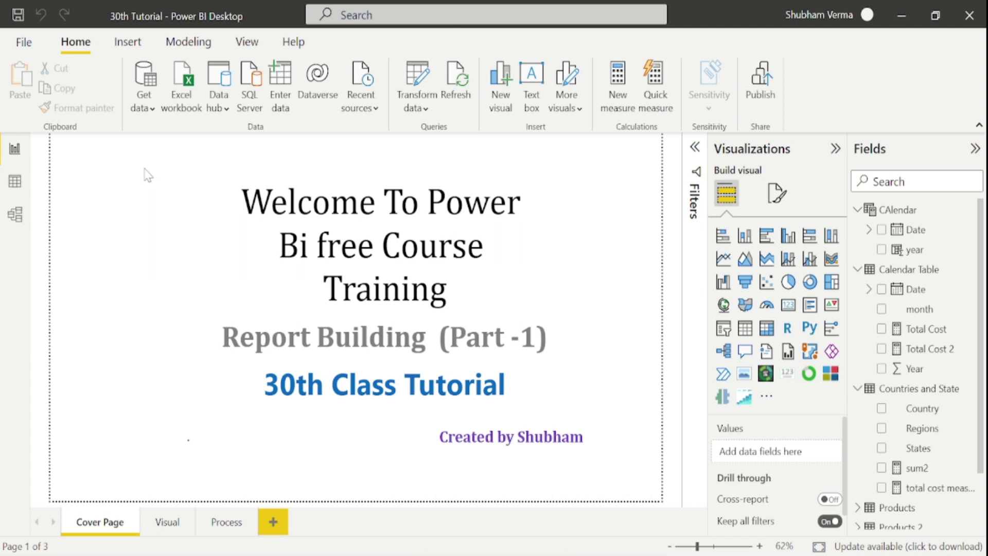
left_click(510, 109)
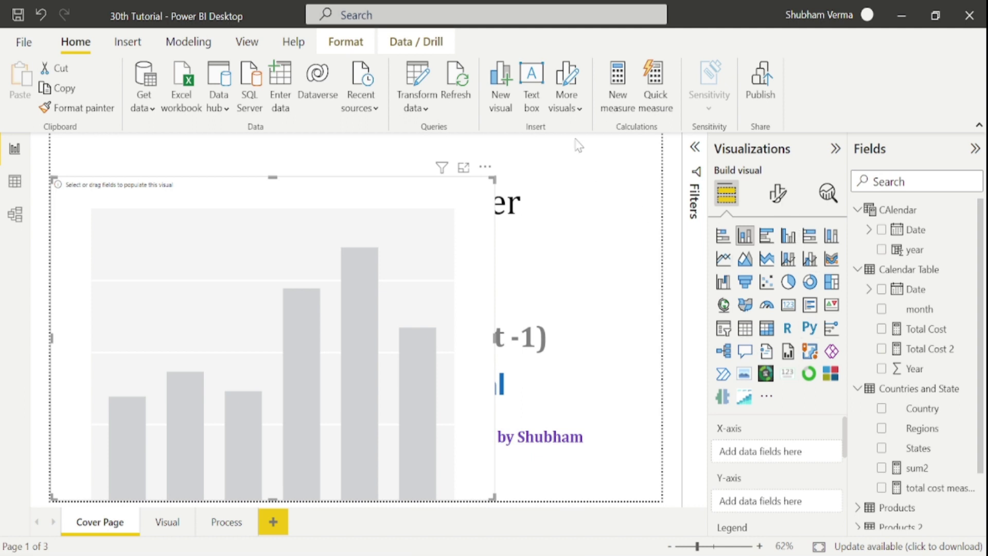
left_click(485, 173)
left_click(528, 188)
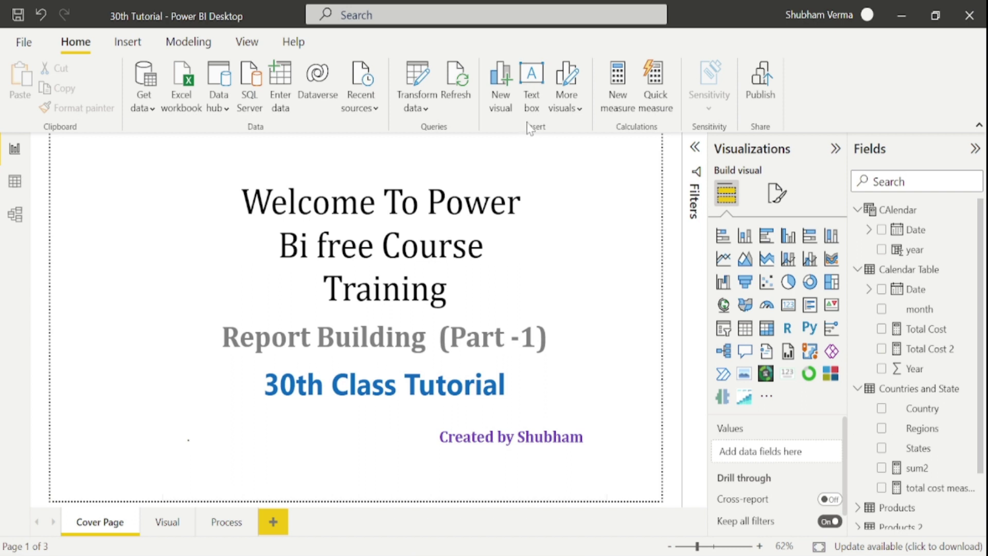
left_click(535, 98)
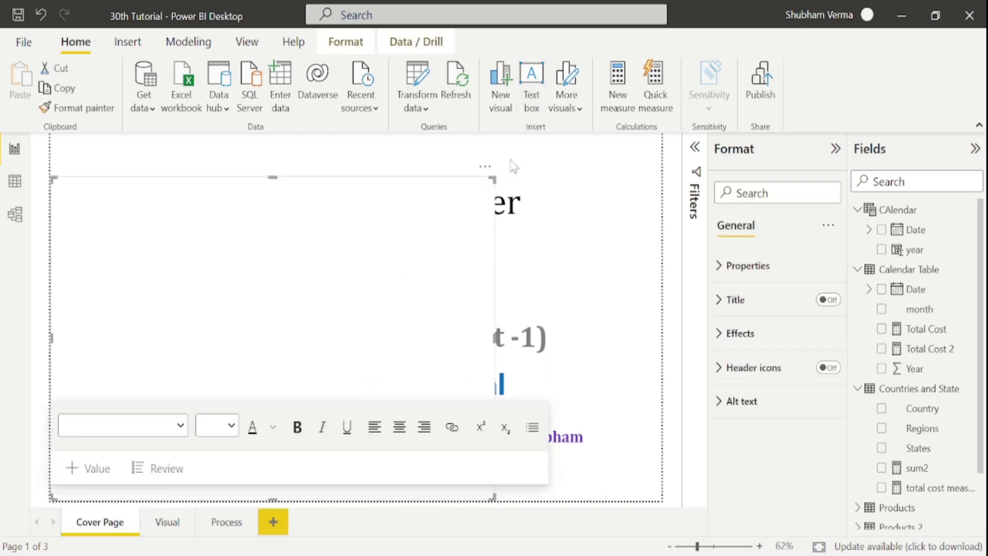
left_click(257, 149)
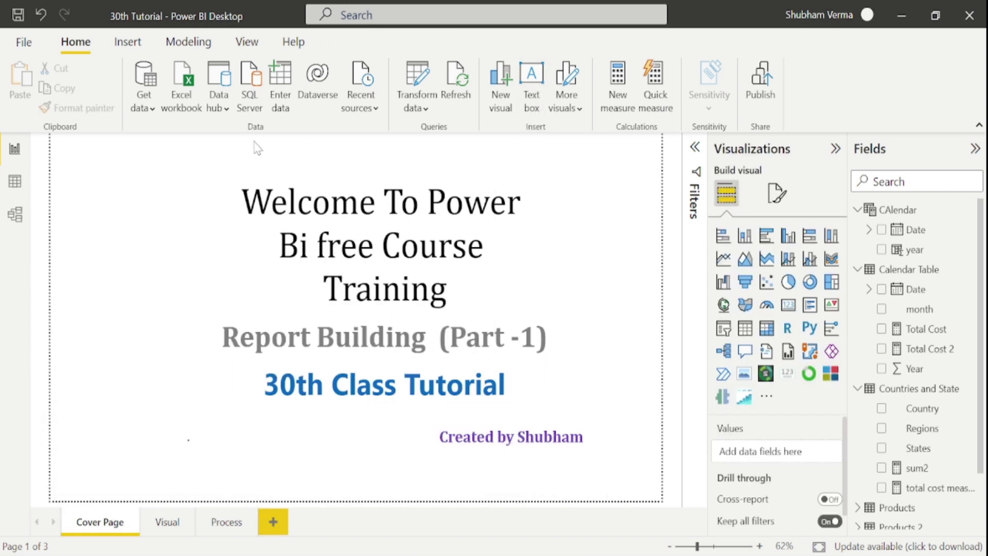
left_click(577, 108)
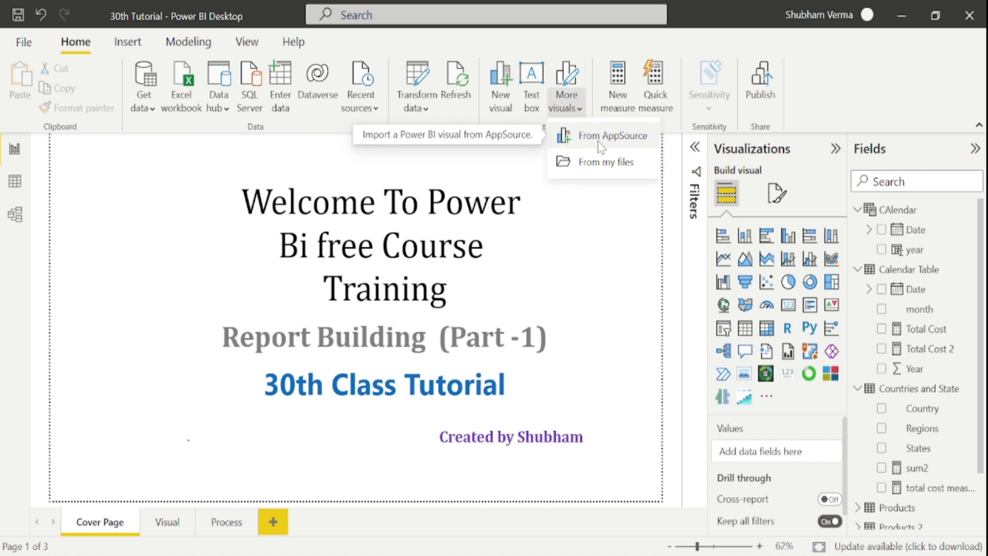
left_click(766, 401)
left_click(766, 401)
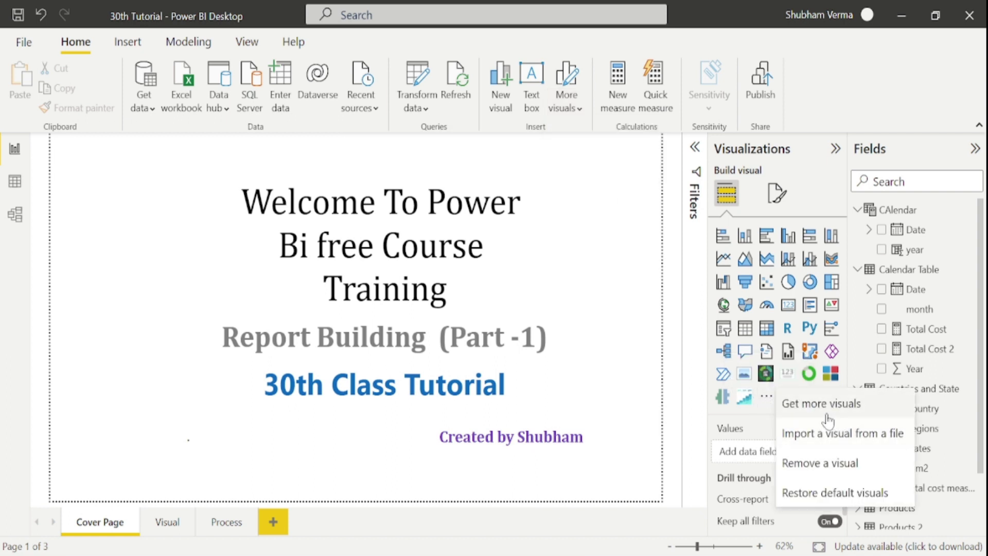
left_click(592, 150)
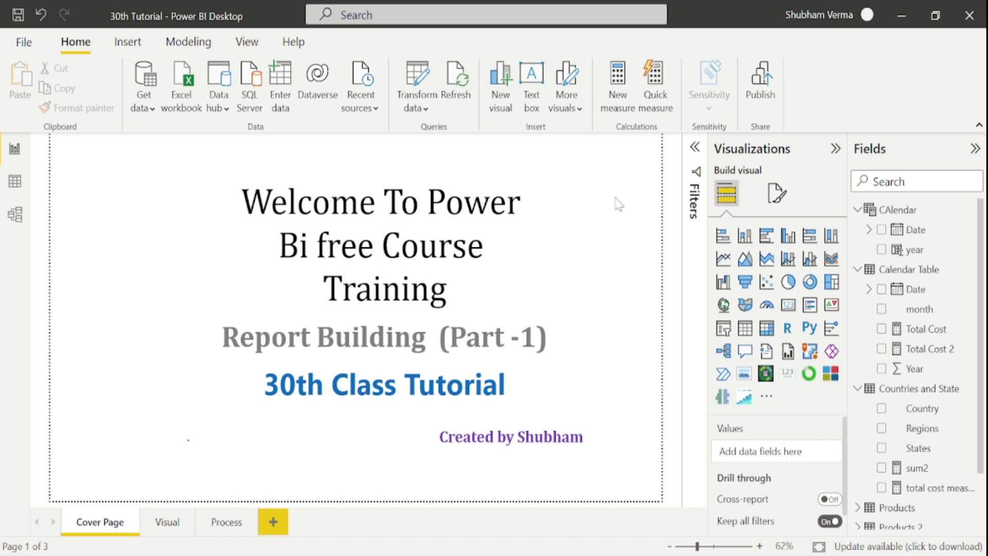
Show the Insert ribbon and preview the New page choices without adding a page
mouse_move(620, 202)
left_click(139, 44)
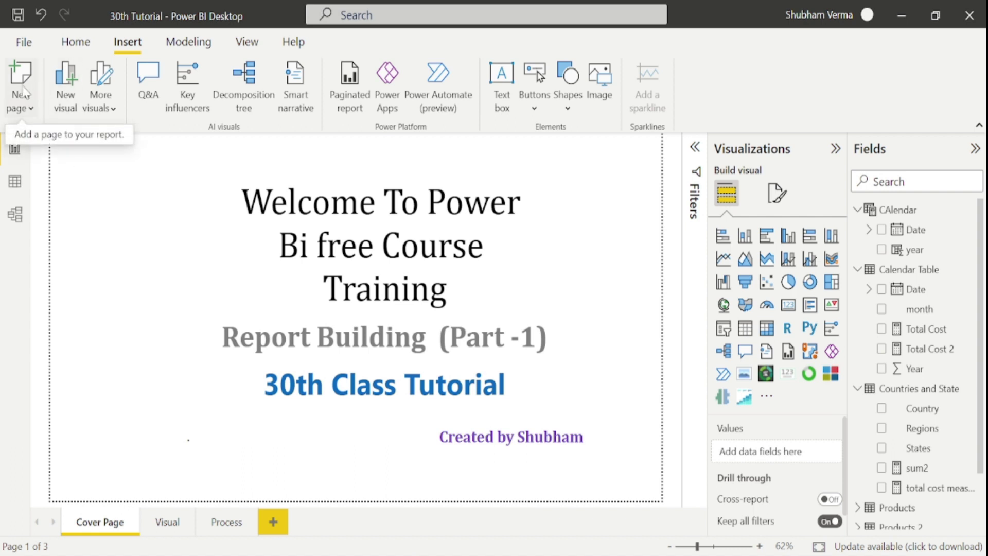
left_click(28, 114)
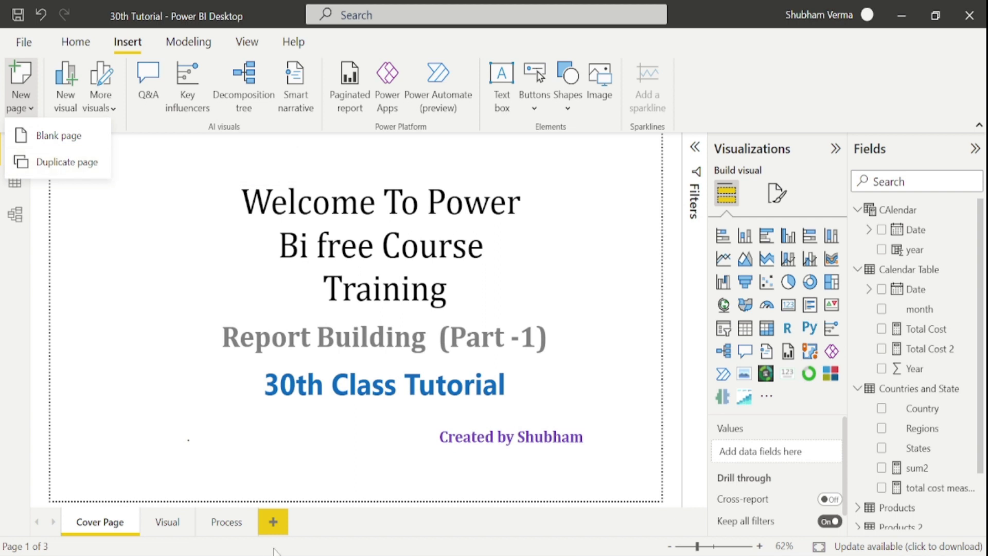
left_click(124, 190)
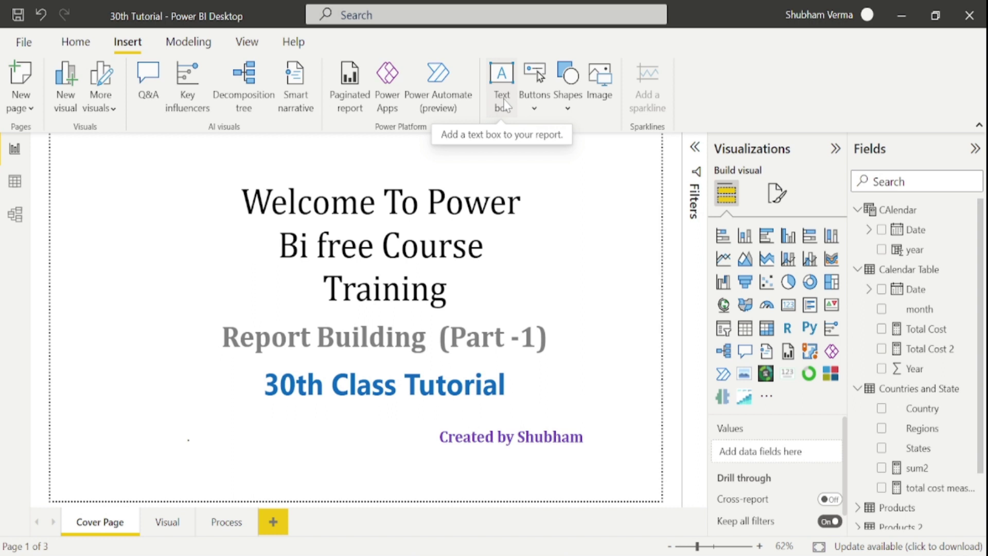
Preview the Buttons and Shapes lists and the Image file dialog, inserting nothing
left_click(540, 107)
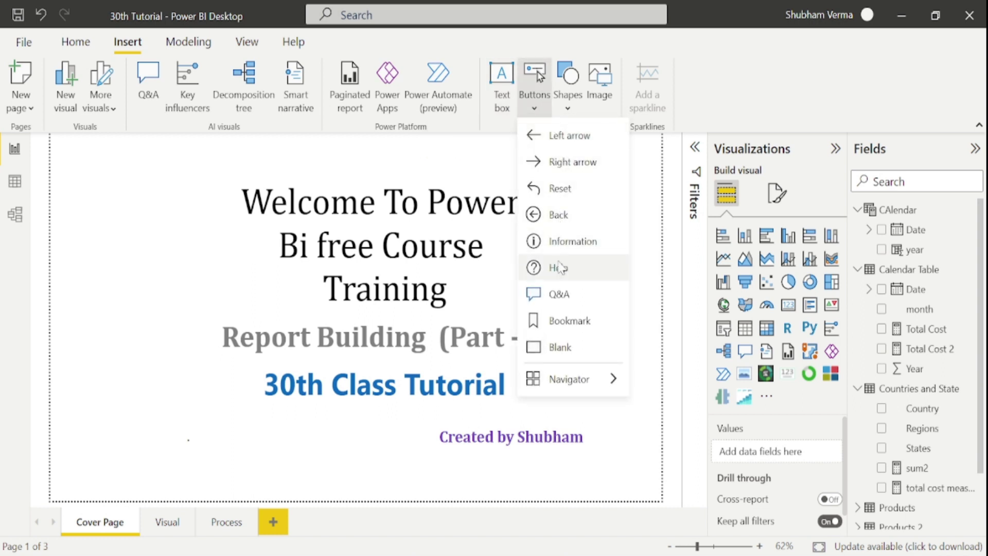
left_click(502, 137)
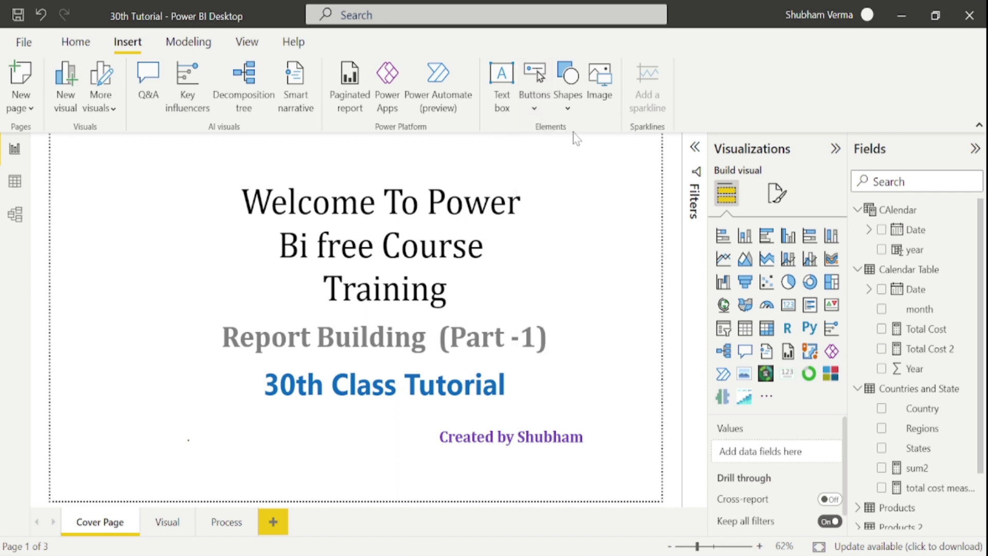
left_click(566, 102)
left_click(756, 24)
left_click(600, 108)
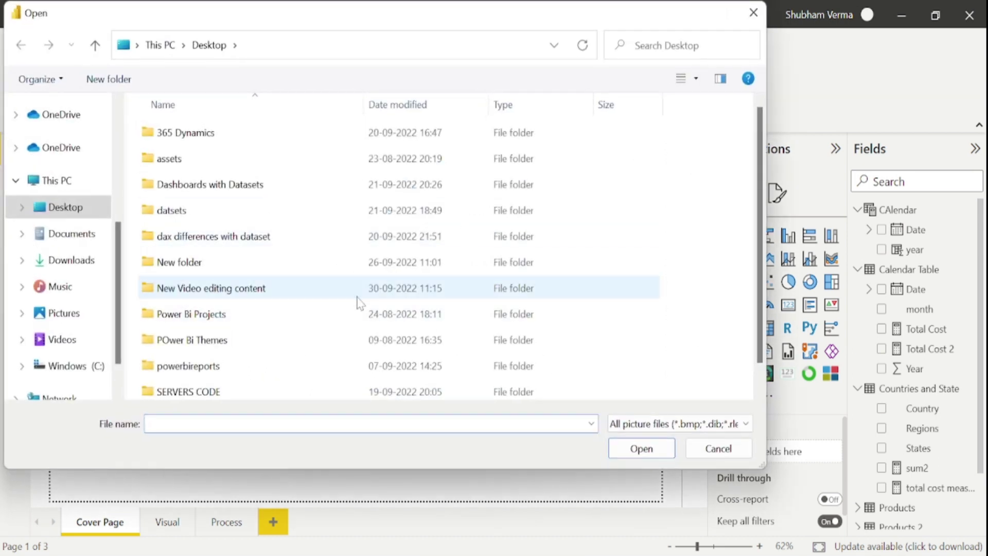
left_click(753, 12)
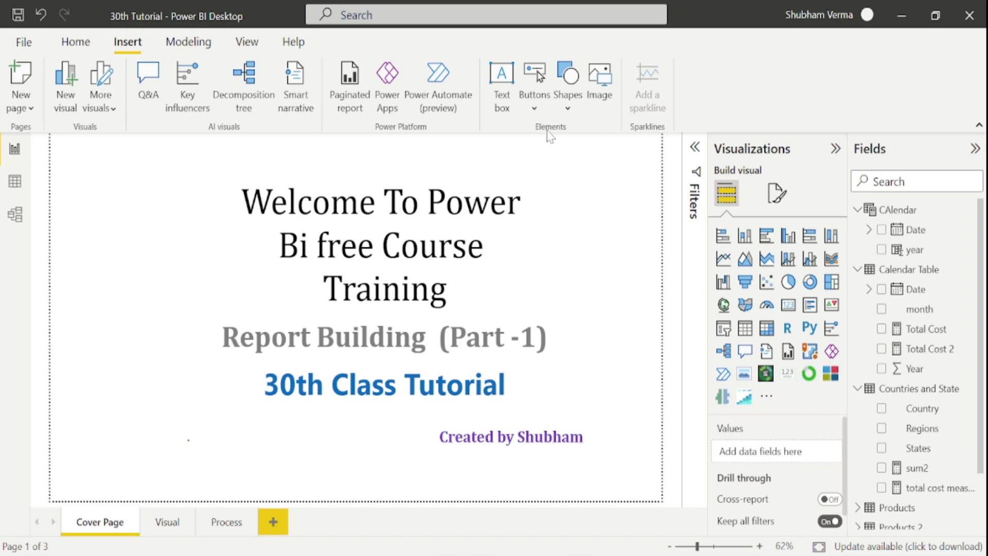
On Modeling, check the four relationships in Manage relationships, glance at Model view, return to Report view
left_click(185, 42)
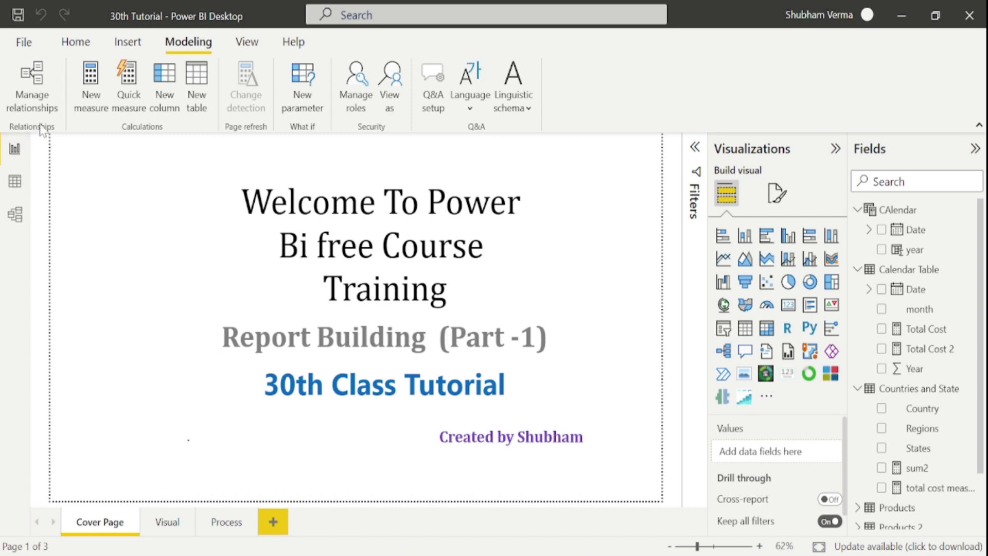
left_click(41, 98)
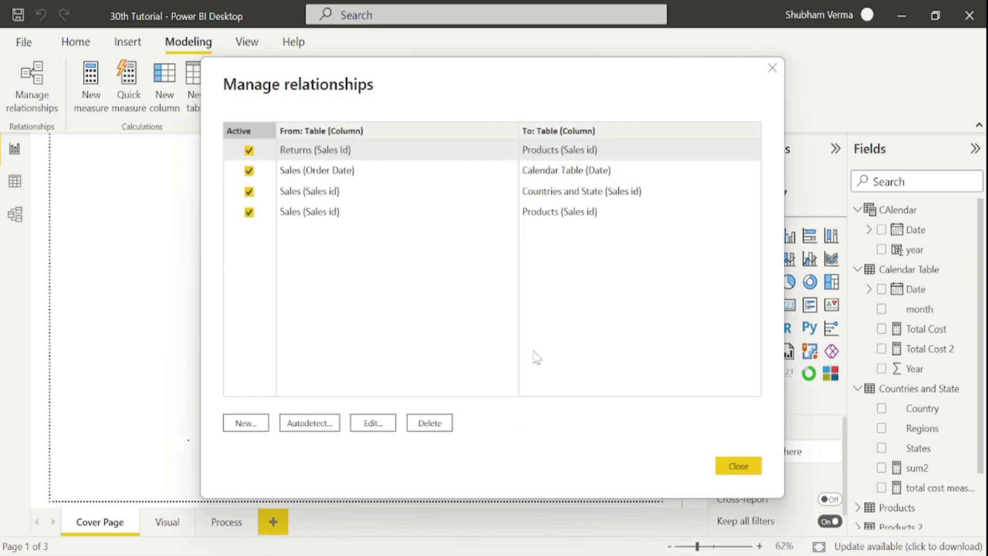
left_click(748, 466)
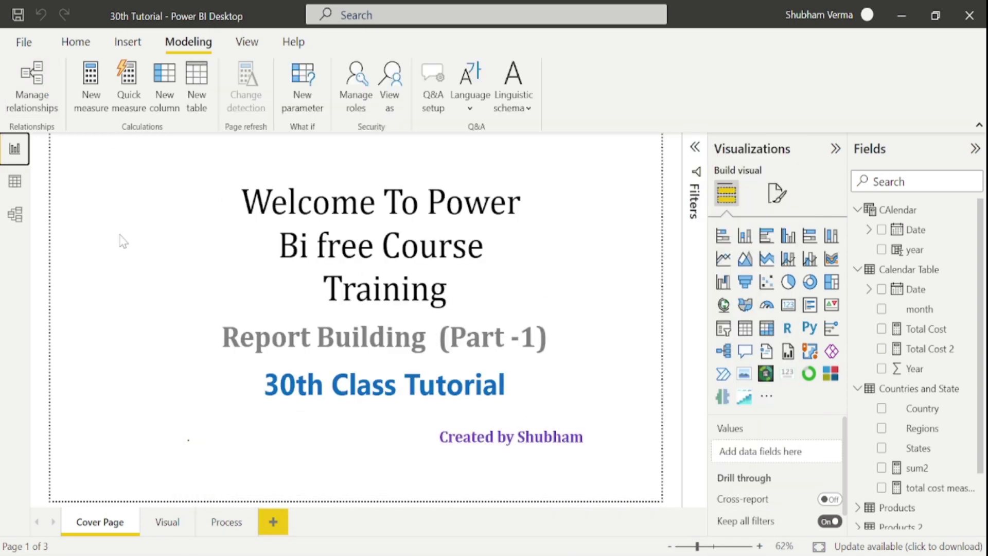
left_click(17, 217)
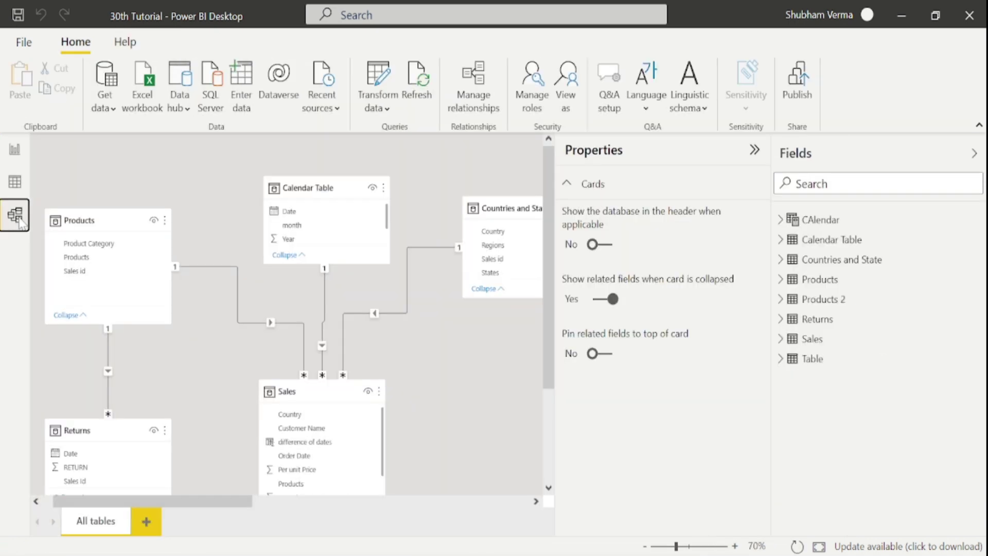
left_click(14, 154)
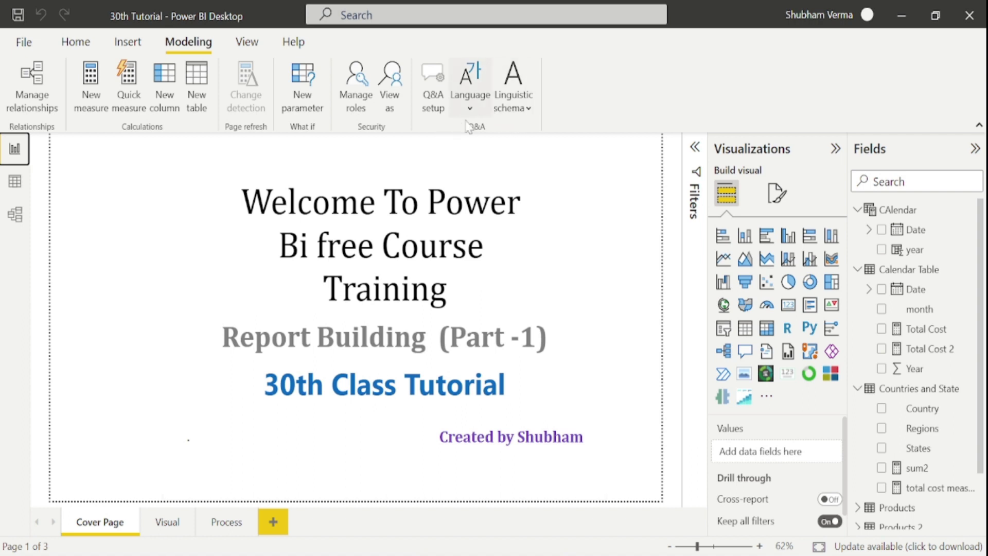
Select the Cover Page title text box, highlight part of the title, then deselect it
left_click(528, 201)
key("shift+Down")
left_click(637, 220)
Preview the View tab's Themes gallery and Page view choices without changing anything
left_click(250, 44)
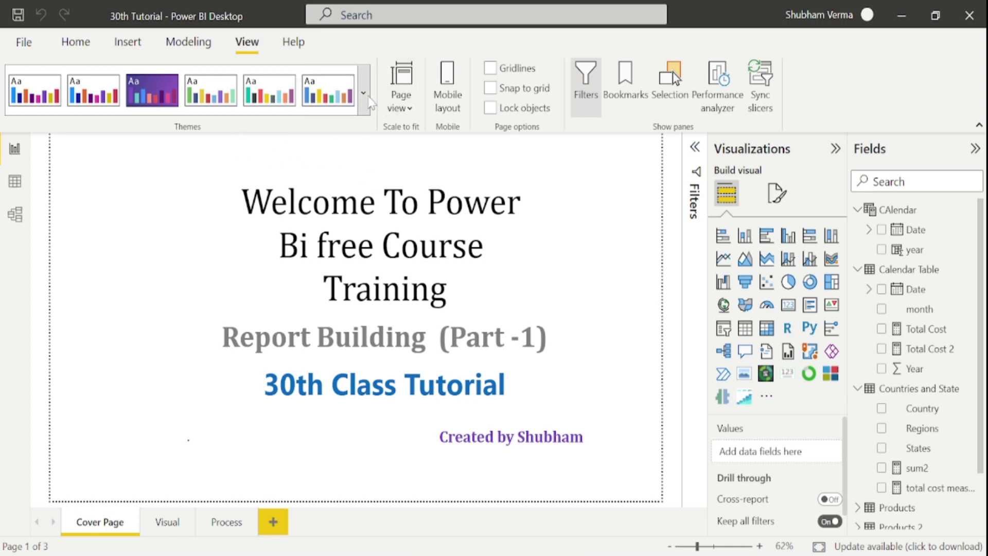
left_click(364, 94)
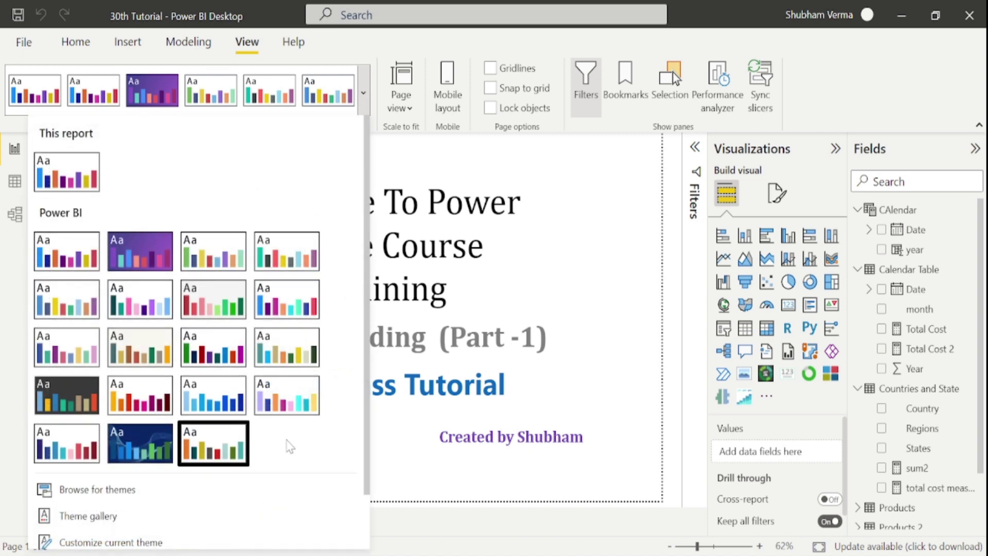
left_click(289, 447)
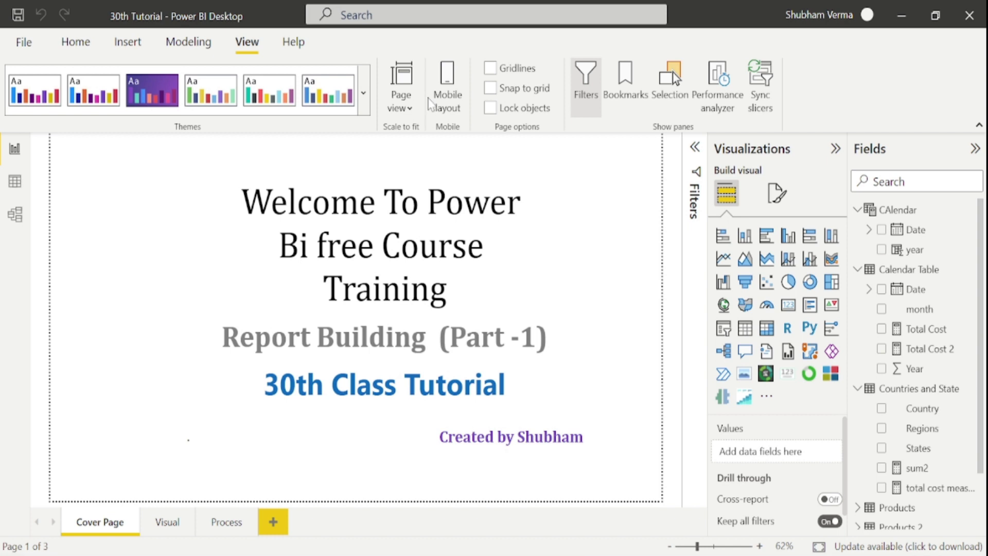
left_click(411, 111)
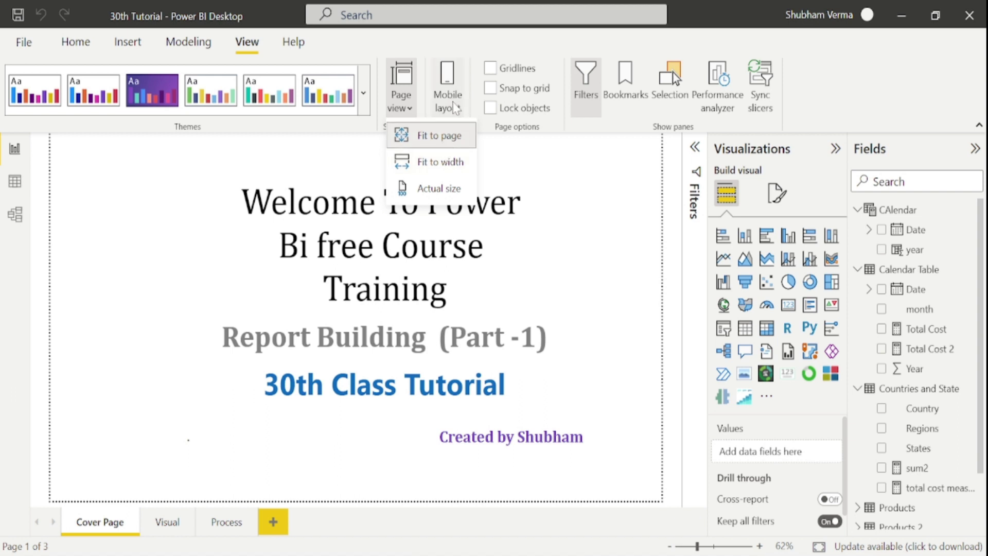
left_click(522, 141)
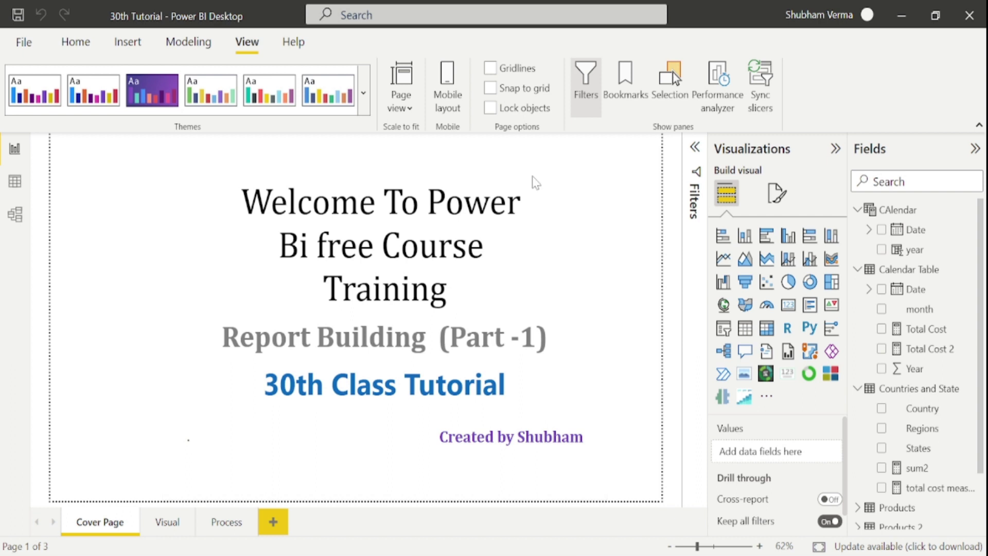
Toggle Gridlines and Lock objects on and back off, then hide the Filters pane
left_click(522, 69)
left_click(516, 66)
left_click(533, 107)
left_click(534, 113)
left_click(591, 98)
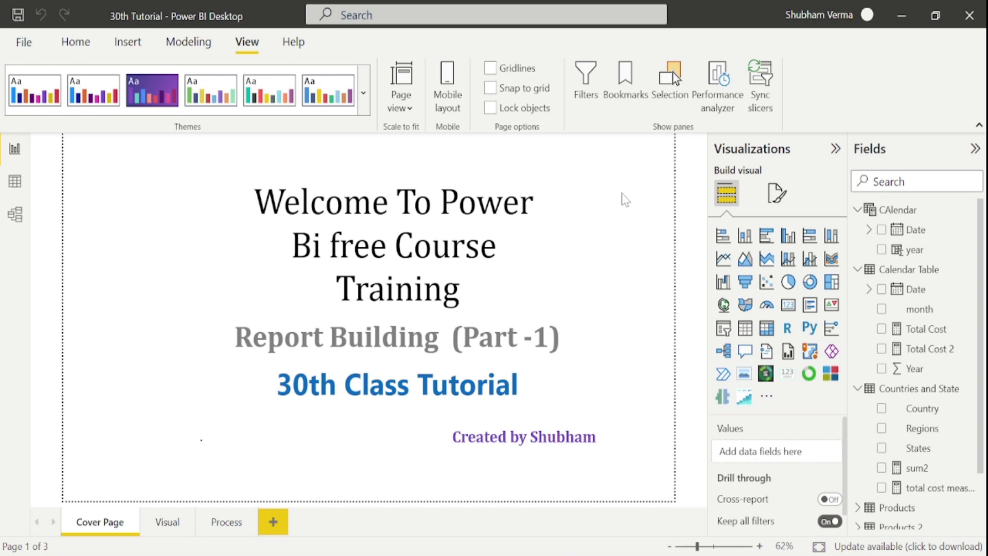
Open and close the Bookmarks and Selection panes
left_click(626, 88)
left_click(703, 149)
left_click(672, 97)
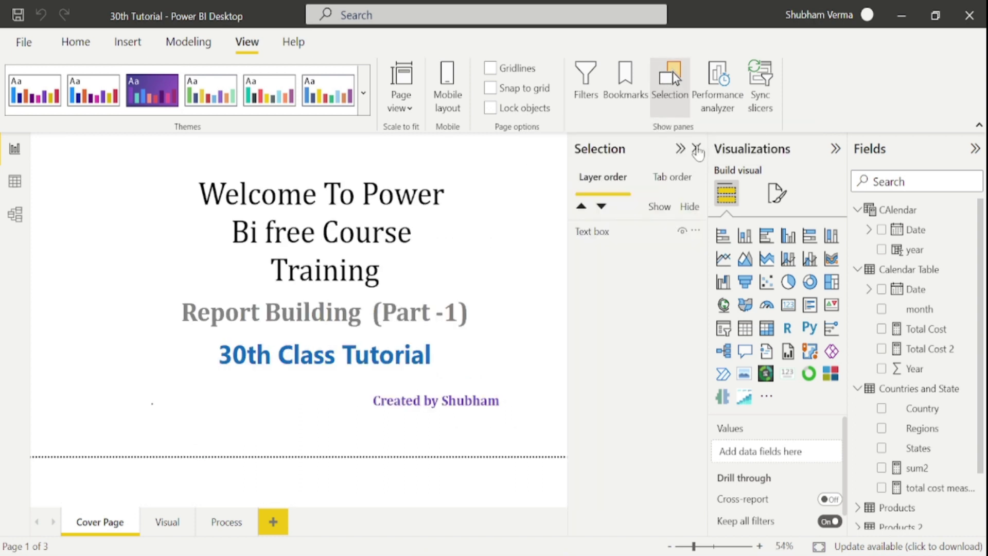
left_click(698, 150)
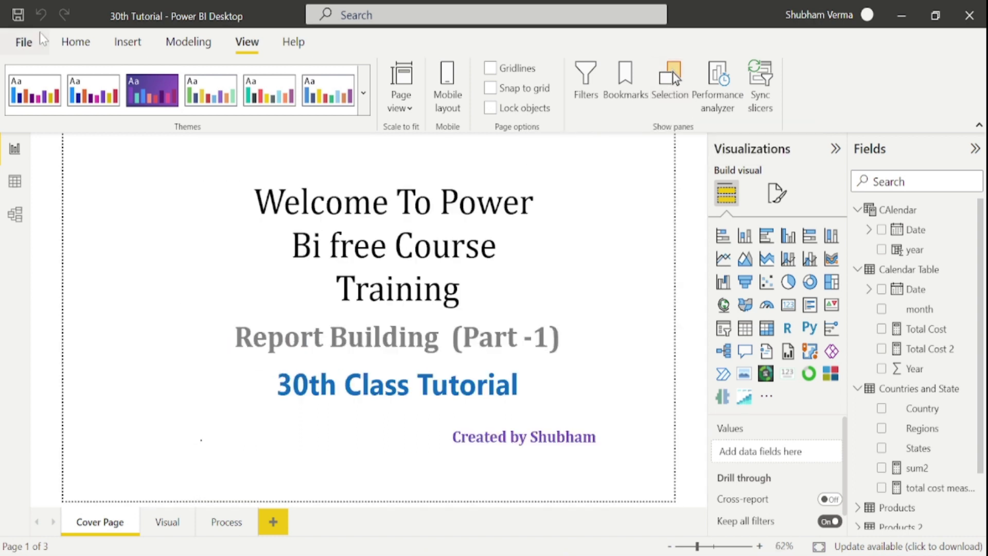